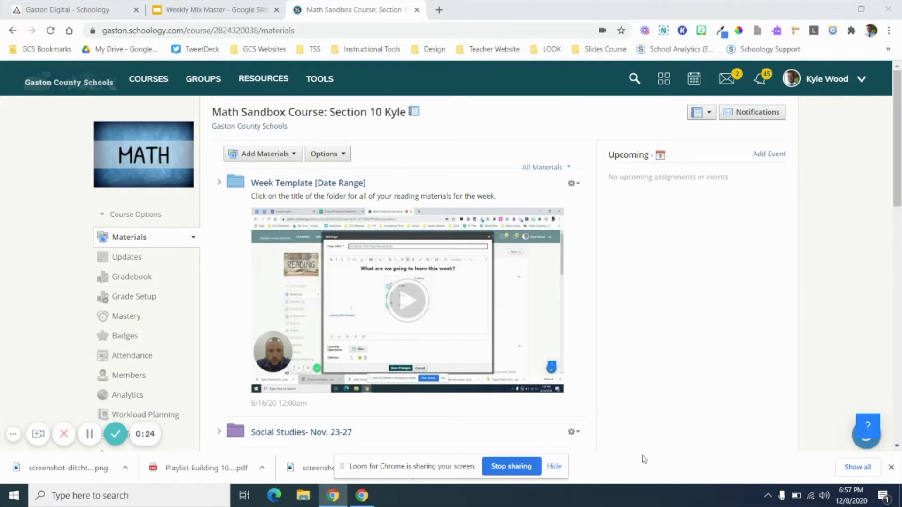
Create an assessment named "Test" in the math sandbox course with submissions set to Enable
click(553, 467)
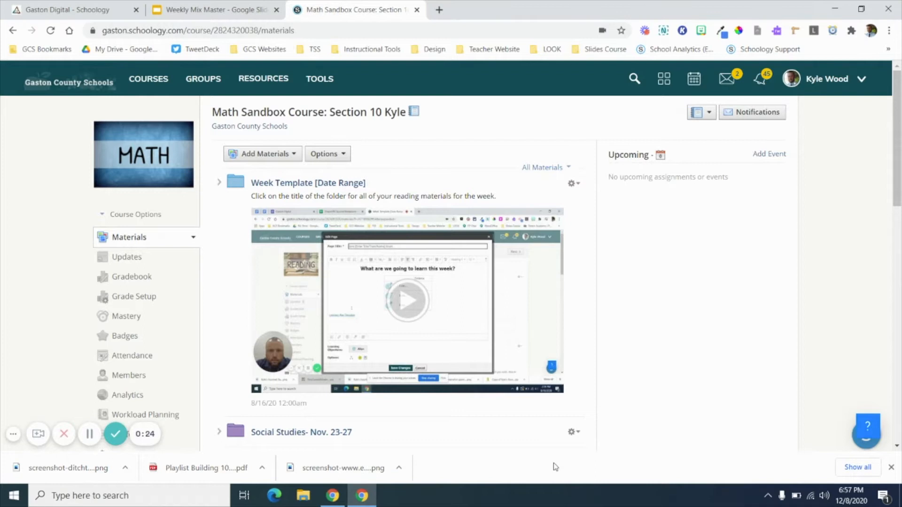
click(283, 155)
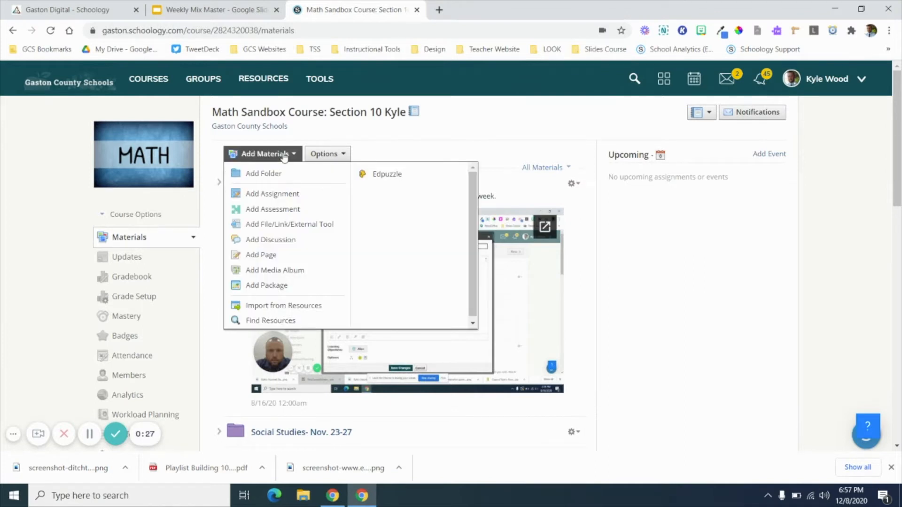
click(284, 208)
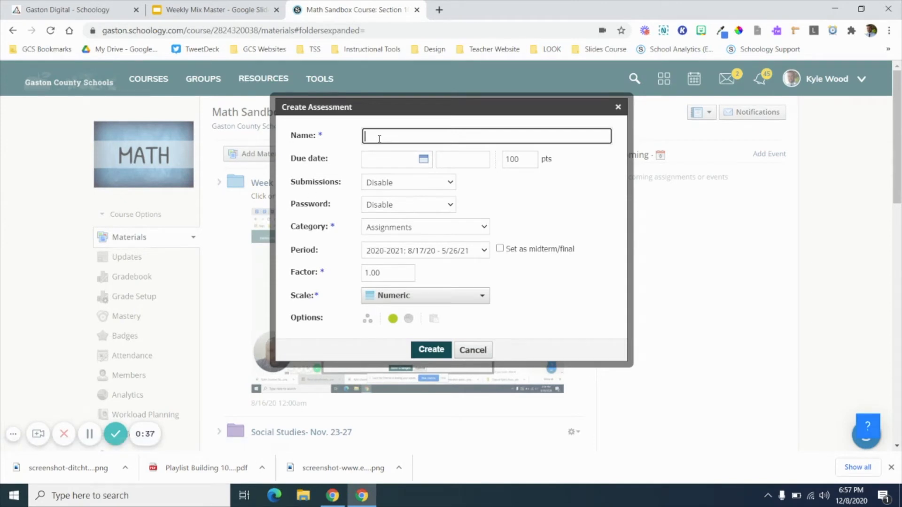
text(Test)
click(384, 185)
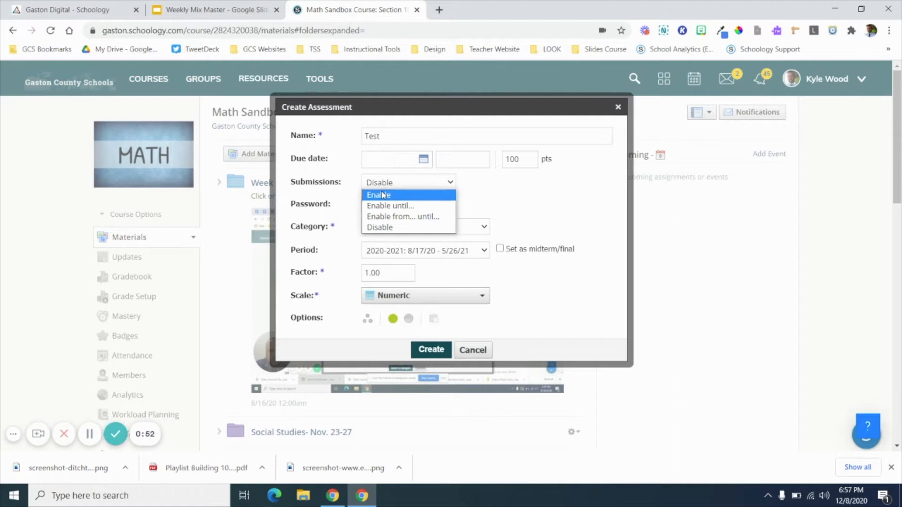
click(383, 193)
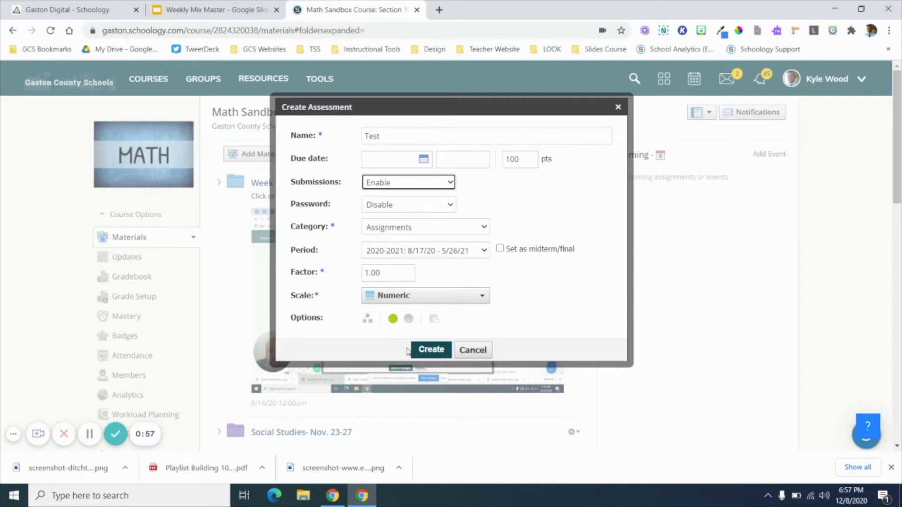
click(428, 351)
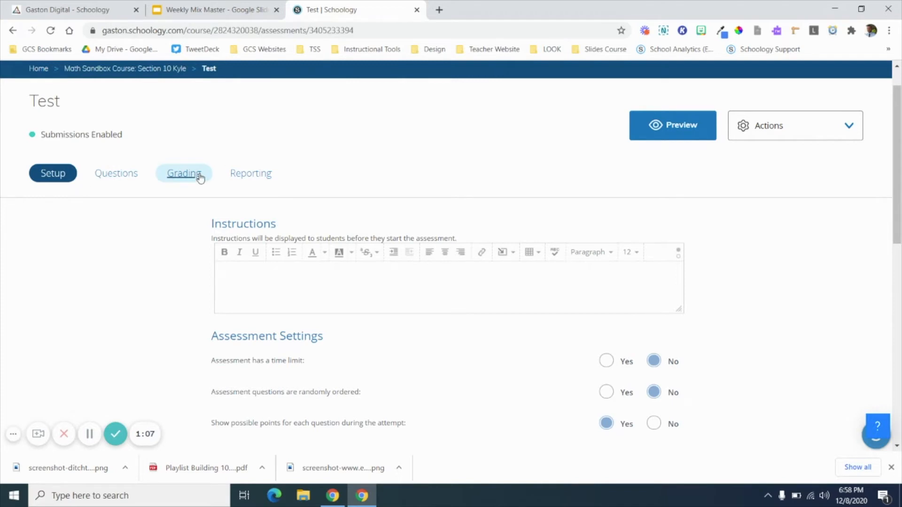
Add a Video question to the assessment with the prompt "Question..."
scroll(97, 258, down, 1)
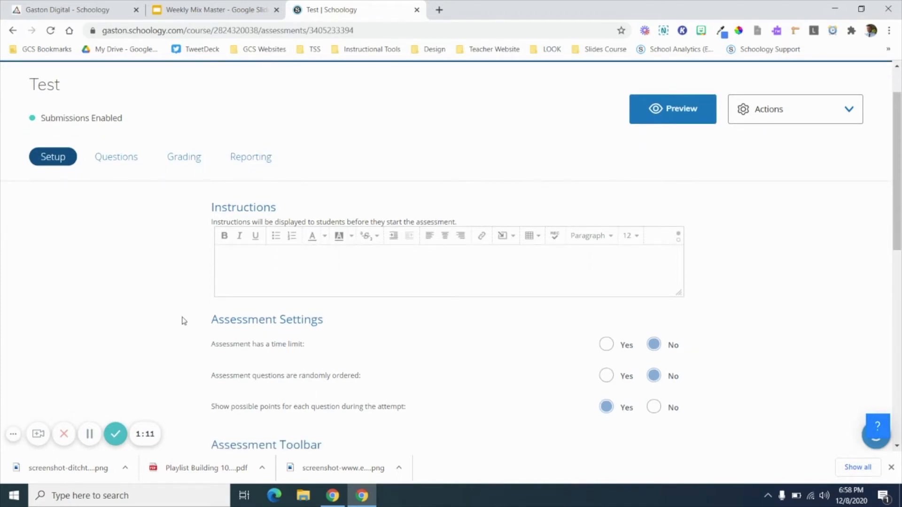
click(117, 162)
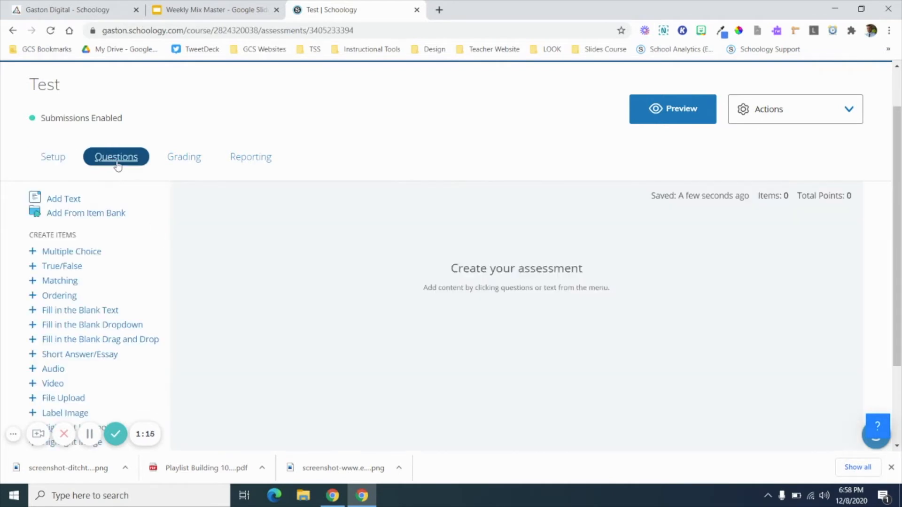
scroll(127, 241, down, 1)
scroll(127, 241, down, 1)
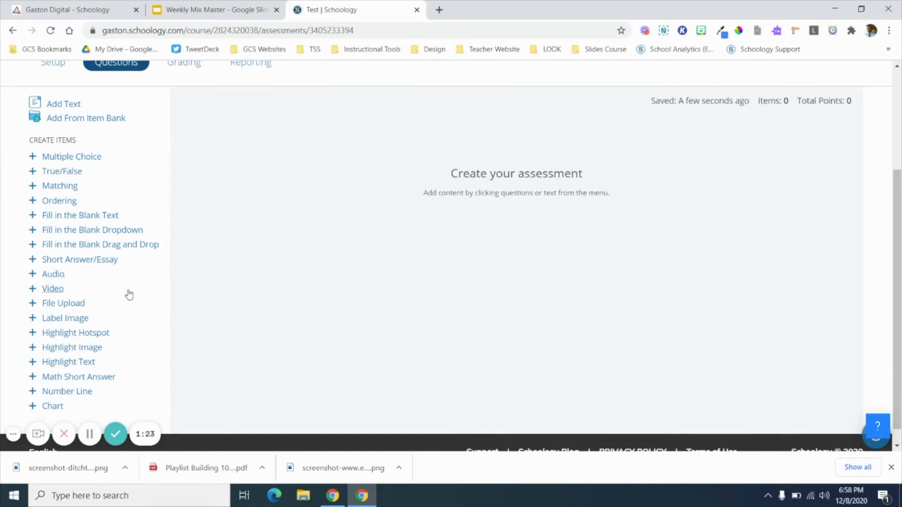
click(50, 290)
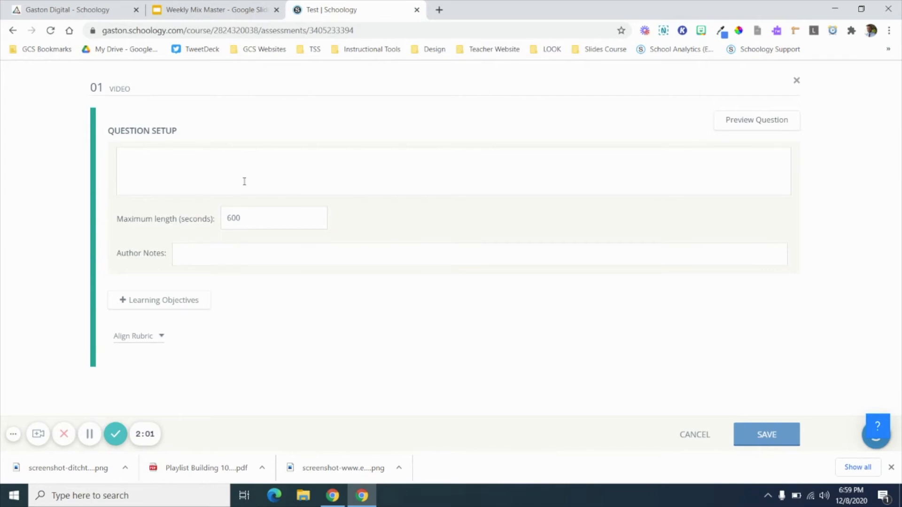
click(175, 173)
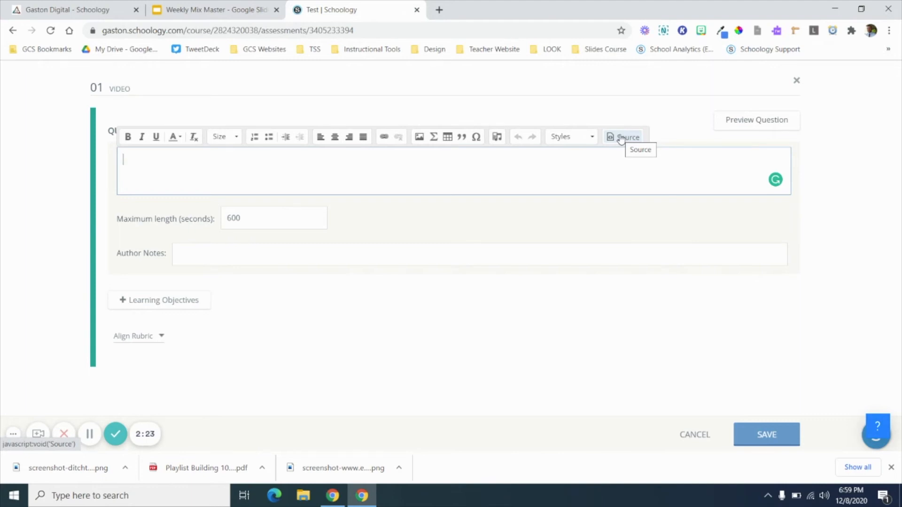
text(Q)
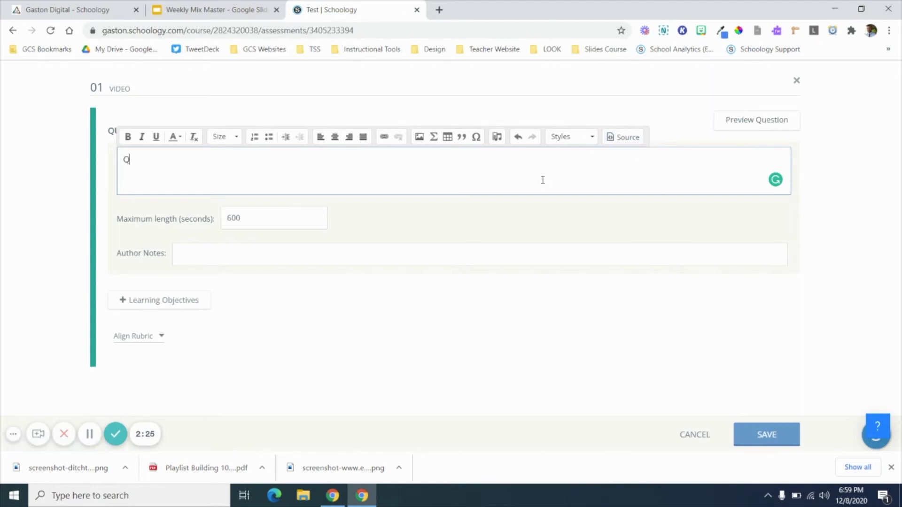
text(uestion...)
Set the video question's maximum length to 90 seconds and save the question
double_click(257, 219)
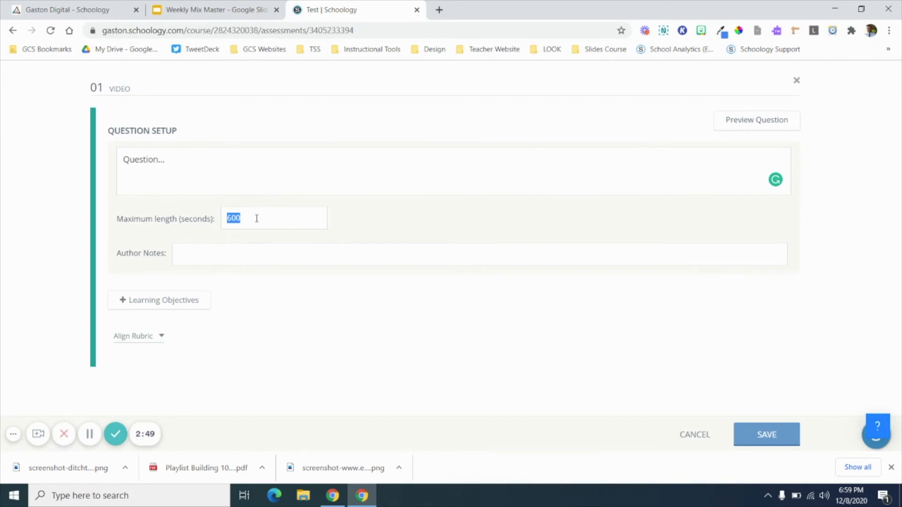
text(90)
click(767, 434)
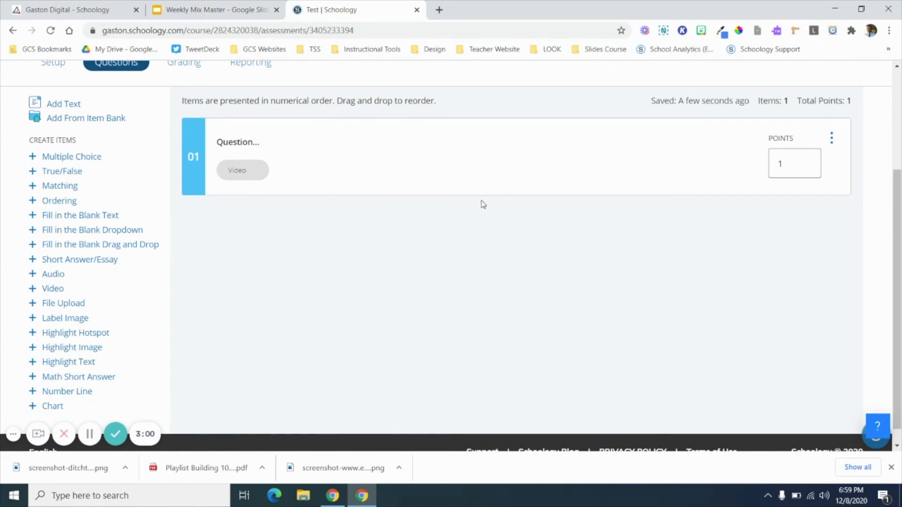
Preview the assessment as a student and start a new attempt
scroll(482, 200, up, 1)
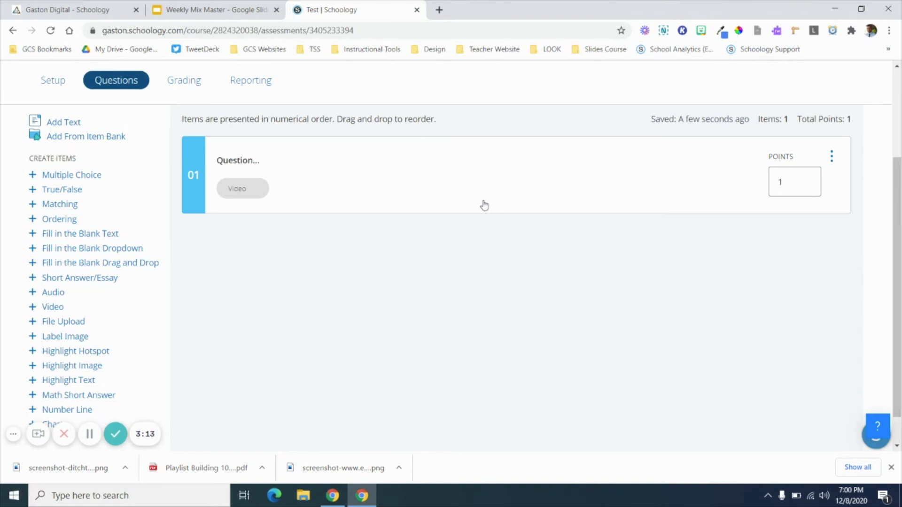
scroll(484, 205, up, 1)
scroll(512, 187, up, 1)
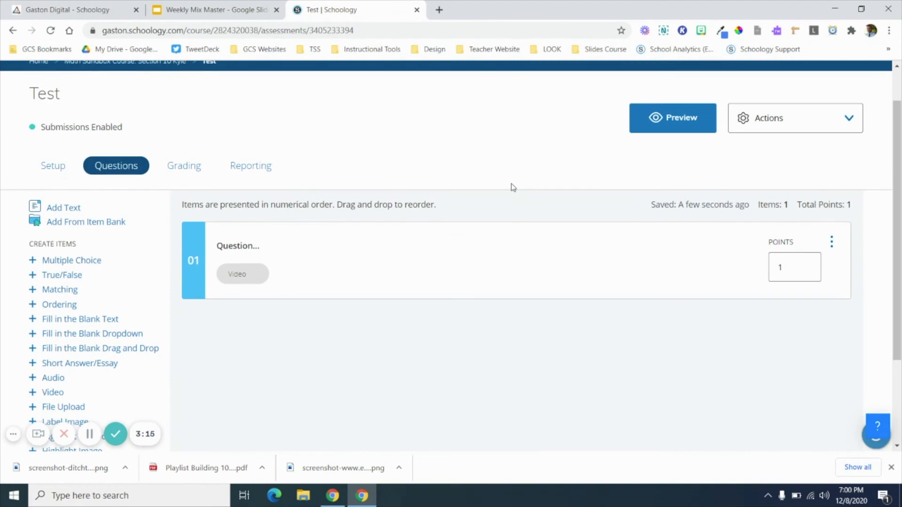
click(679, 123)
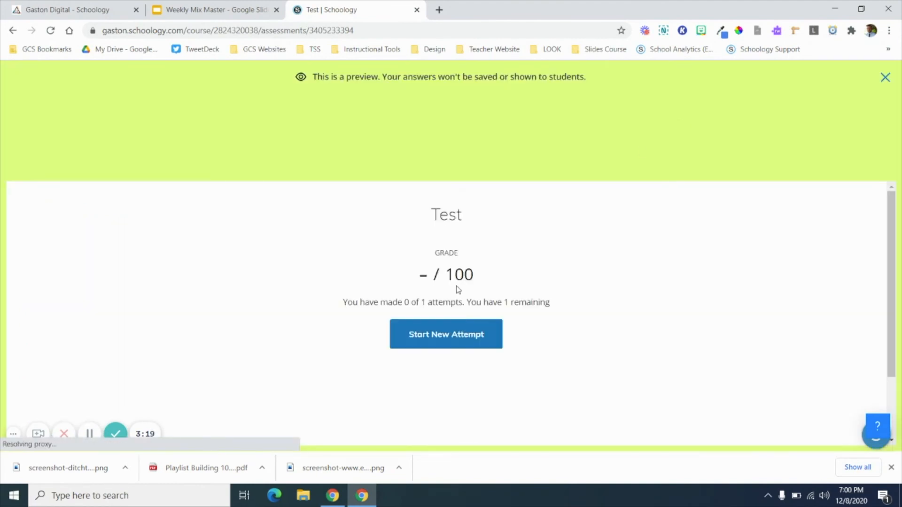
scroll(458, 290, down, 1)
scroll(458, 314, up, 1)
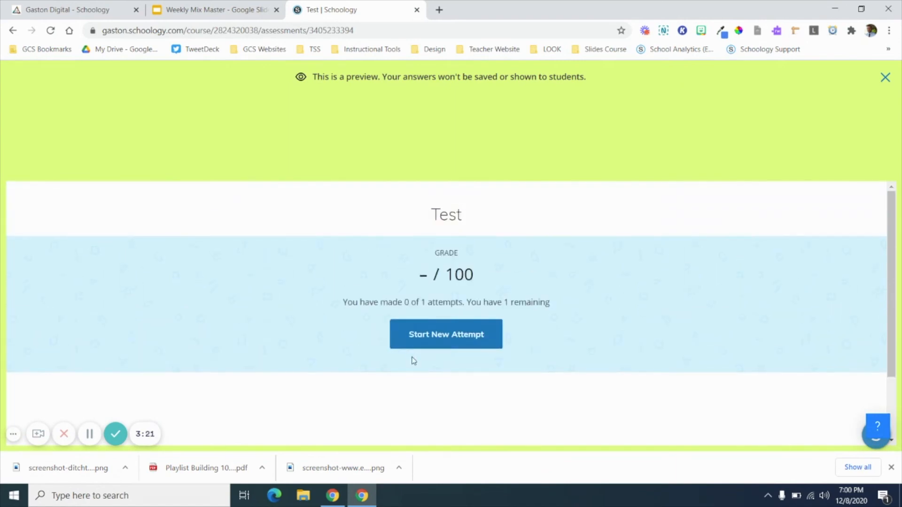
click(447, 342)
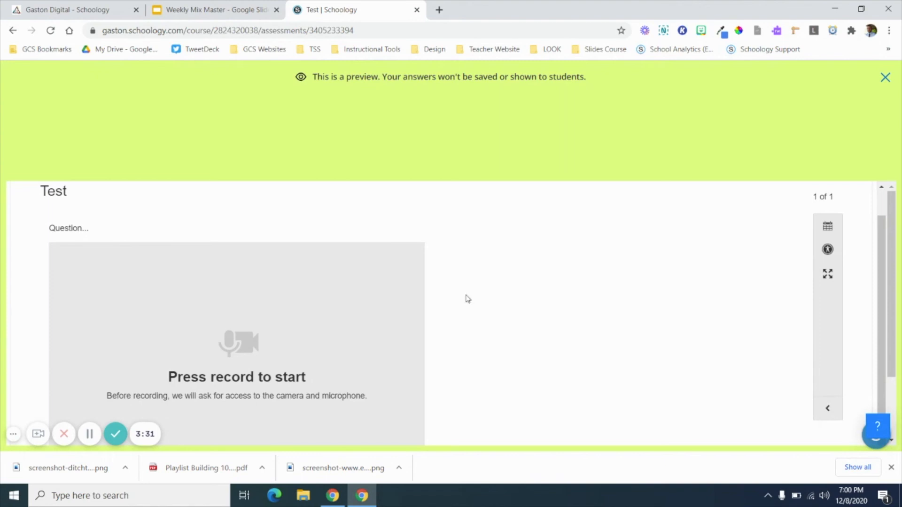
Examine the video recording question, finish the preview attempt from its review page and return to the assessment's questions
scroll(525, 341, down, 1)
scroll(525, 341, down, 1)
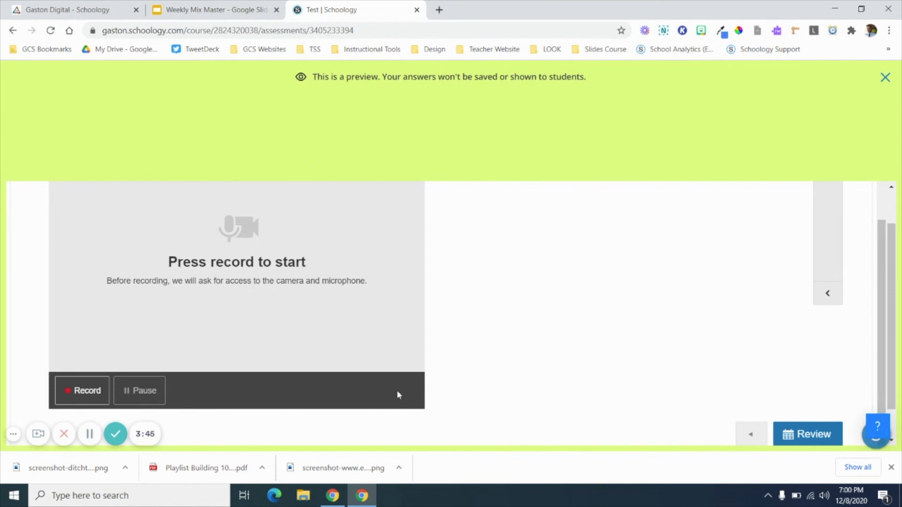
scroll(637, 337, down, 1)
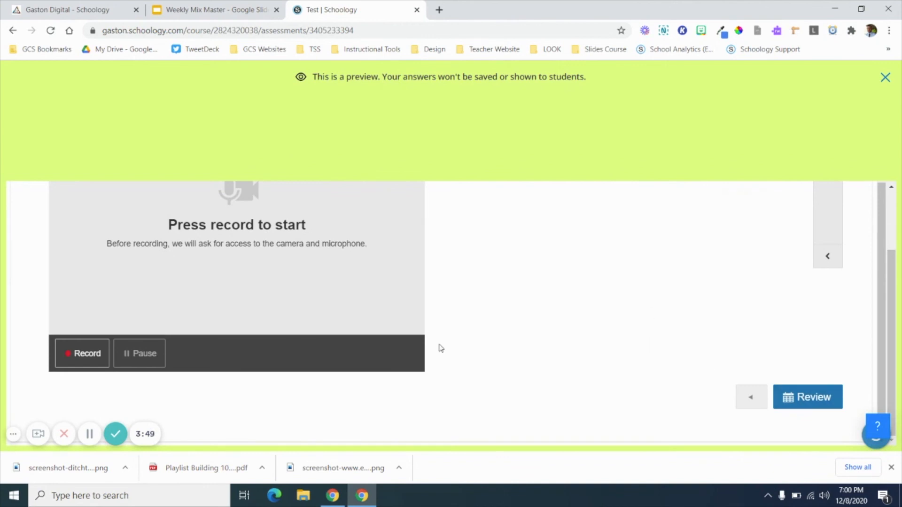
click(799, 397)
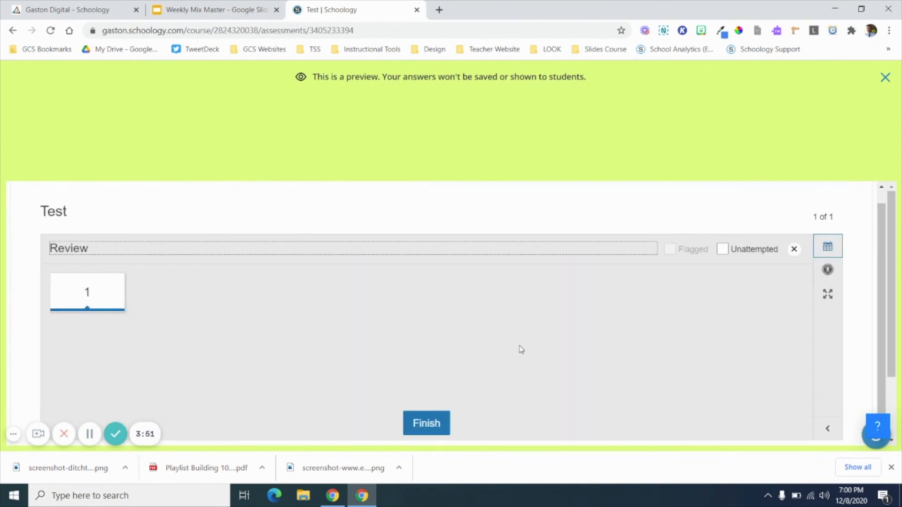
click(429, 425)
drag(450, 261, 418, 219)
drag(480, 305, 430, 286)
click(431, 287)
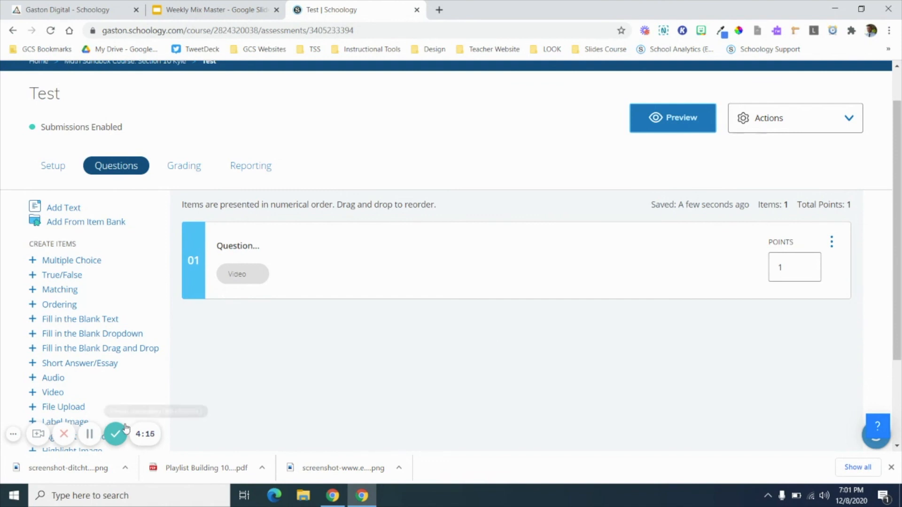
click(116, 434)
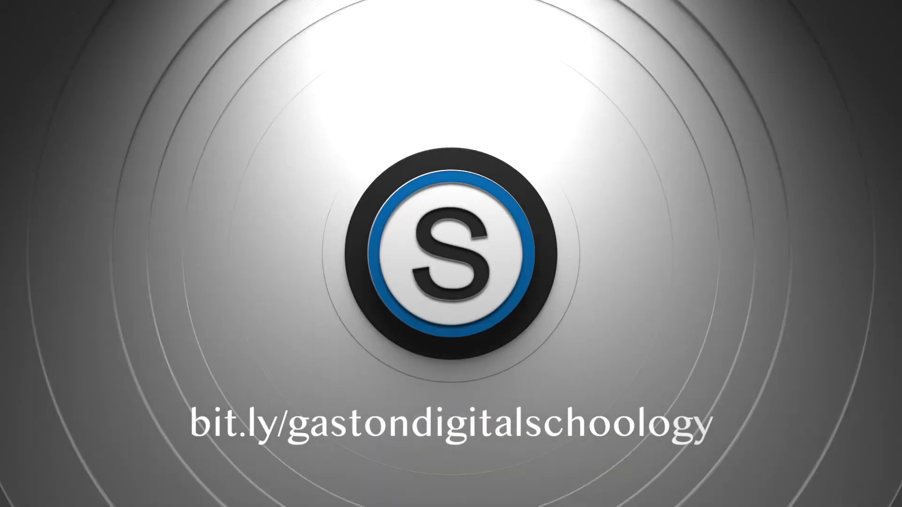